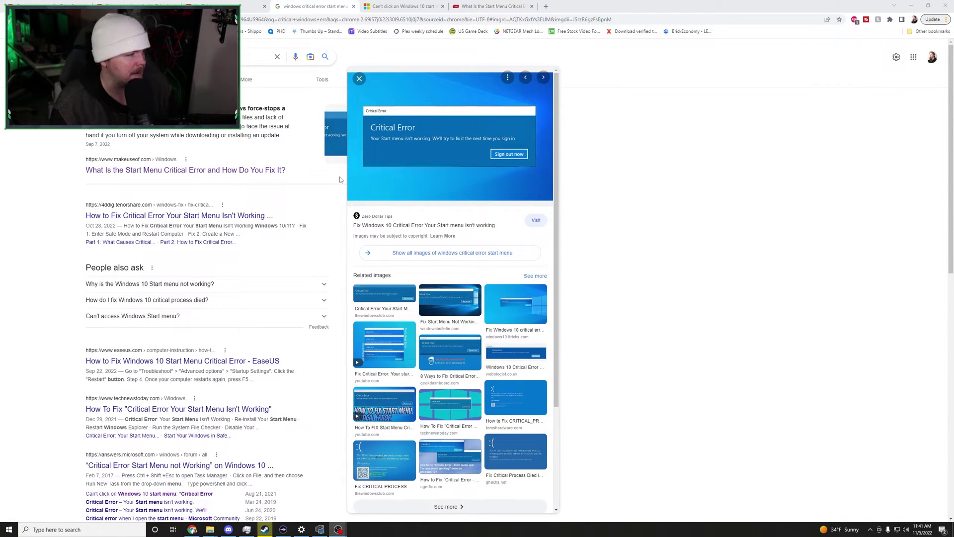
Step: Scroll through the Google results for 'windows critical error start menu'
{"action": "scroll", "coordinate": [278, 188], "scroll_direction": "down", "scroll_amount": 2}
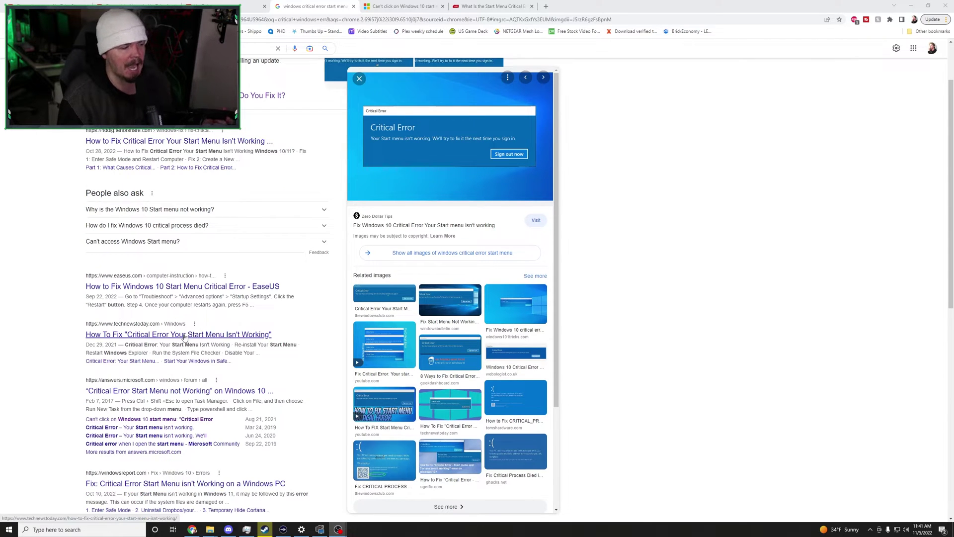
Step: Open the TechNewsToday guide, scroll to Restart Windows Explorer, and bring up the taskbar menu
{"action": "left_click", "coordinate": [184, 335]}
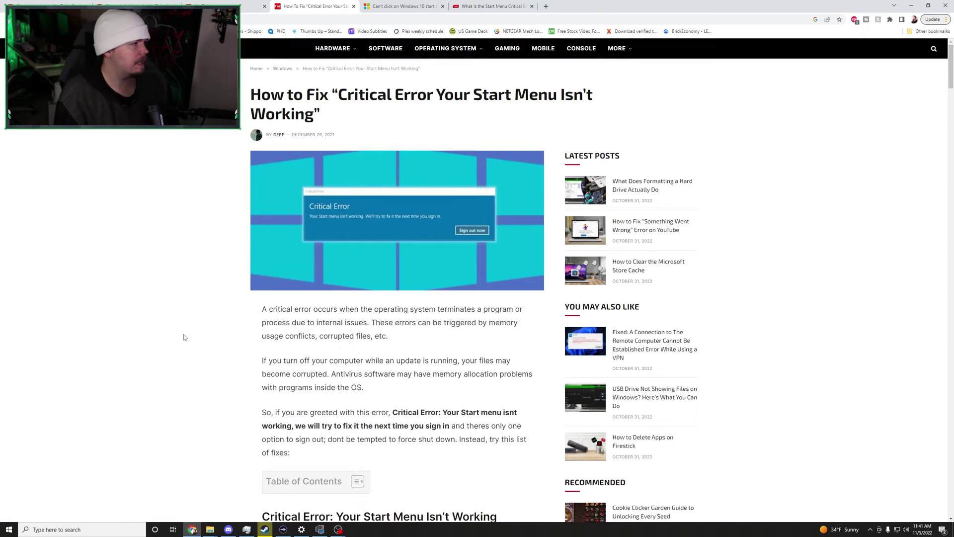
{"action": "scroll", "coordinate": [121, 264], "scroll_direction": "down", "scroll_amount": 15}
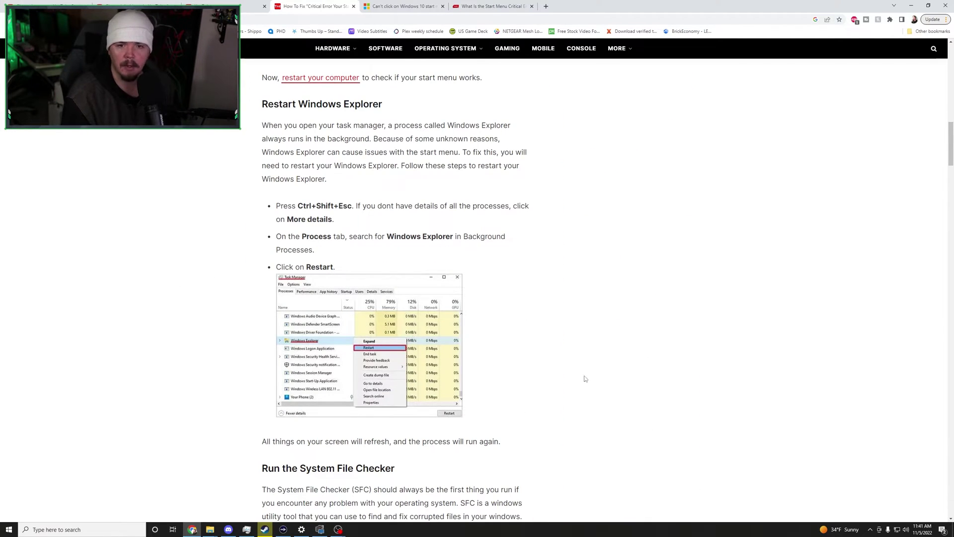
{"action": "right_click", "coordinate": [537, 531]}
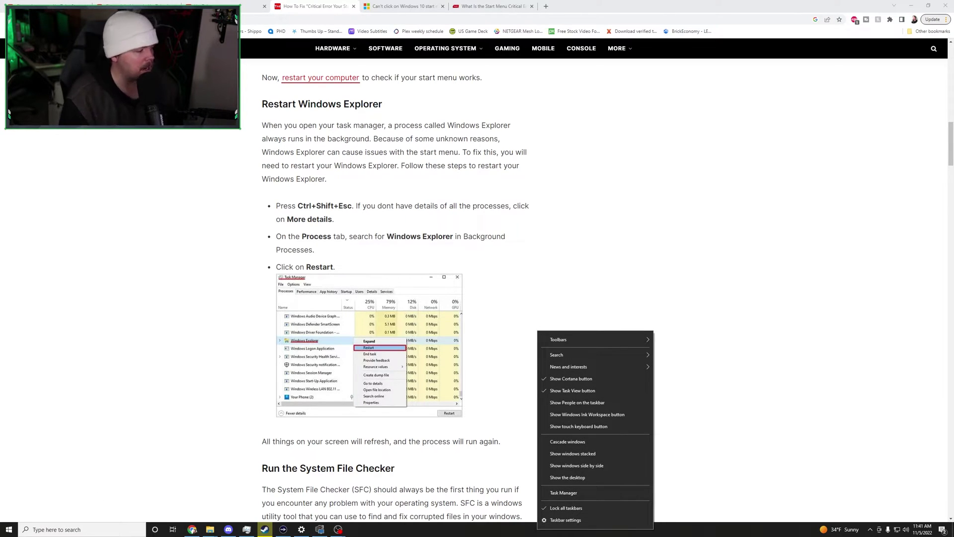
Step: Restart the Windows Explorer process in Task Manager, check the desktop, and return to the article
{"action": "right_click", "coordinate": [4, 533]}
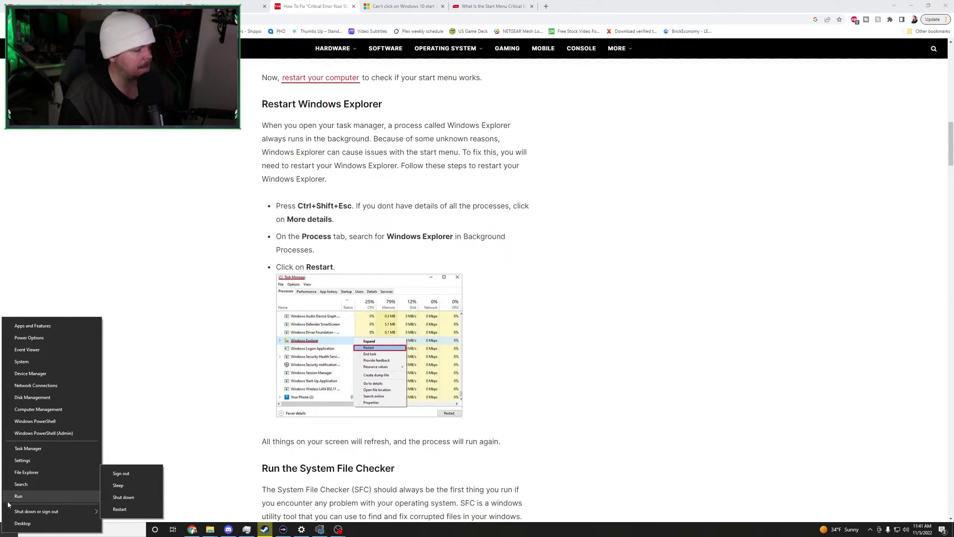
{"action": "left_click", "coordinate": [23, 449]}
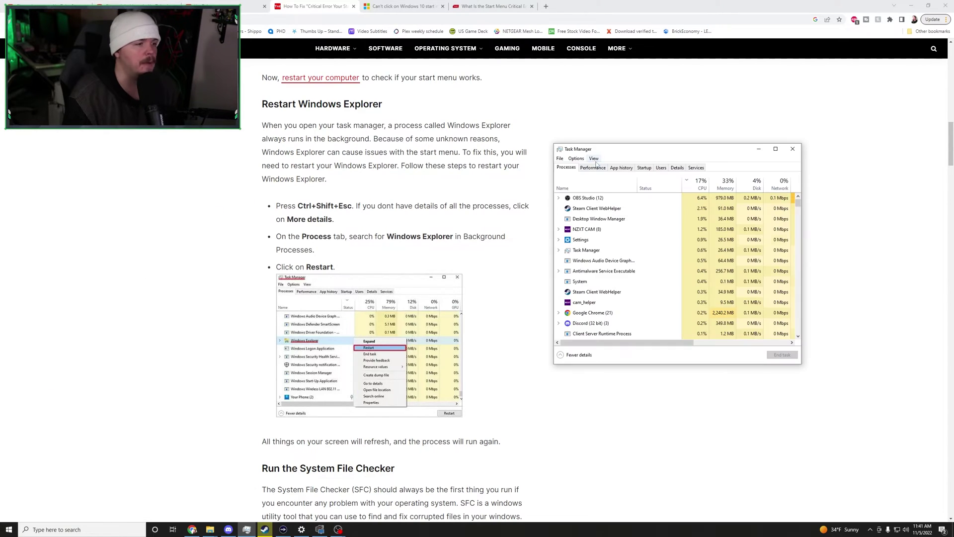
{"action": "scroll", "coordinate": [674, 244], "scroll_direction": "down", "scroll_amount": 3}
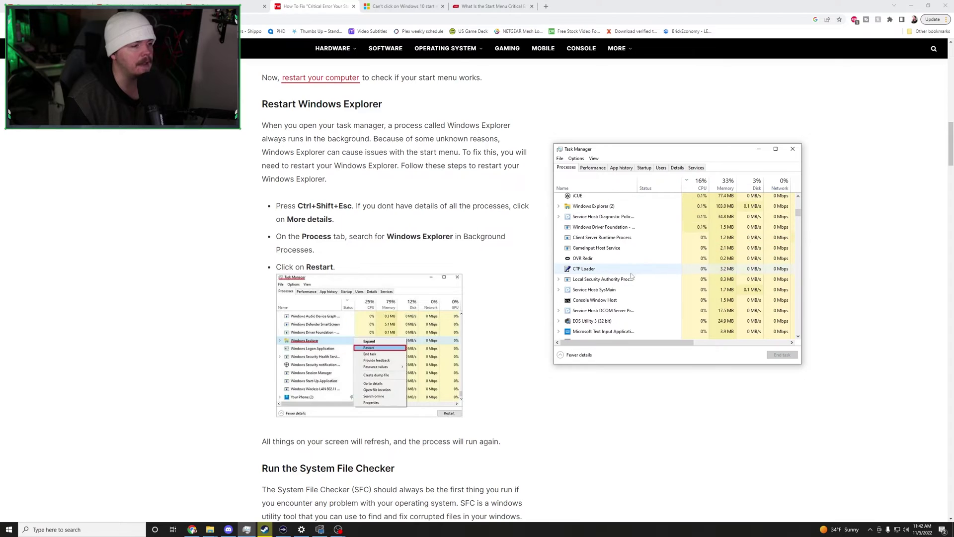
{"action": "left_click", "coordinate": [599, 210]}
{"action": "right_click", "coordinate": [598, 209]}
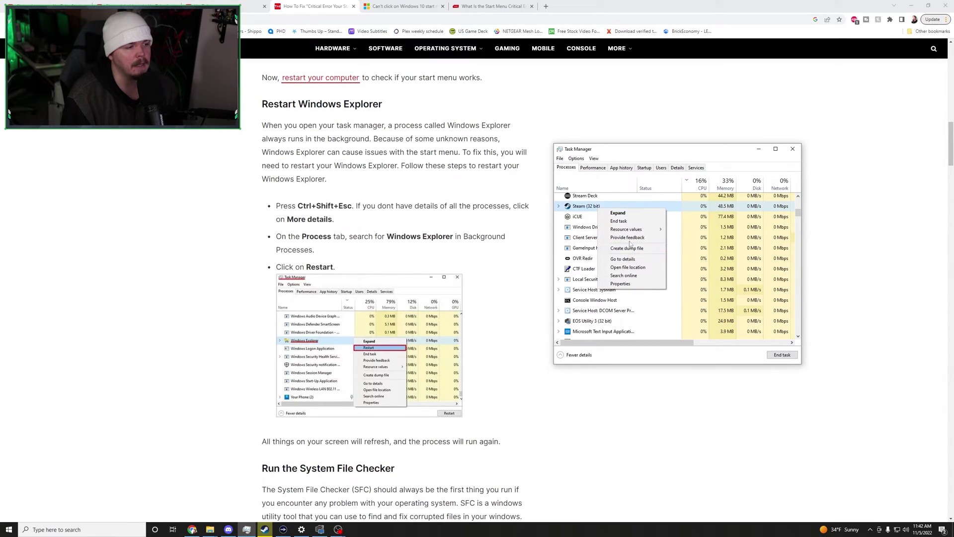
{"action": "right_click", "coordinate": [578, 210]}
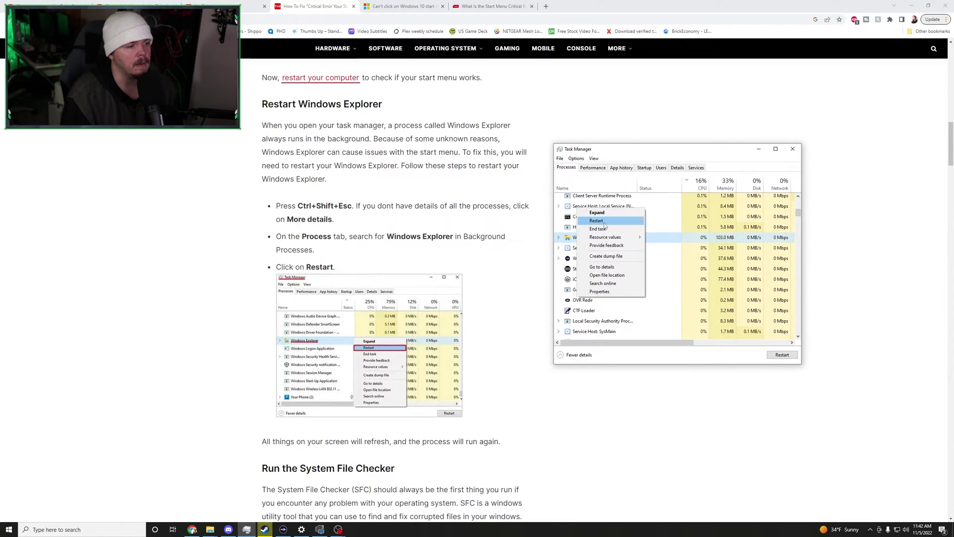
{"action": "left_click", "coordinate": [596, 221]}
{"action": "key", "text": "super+d"}
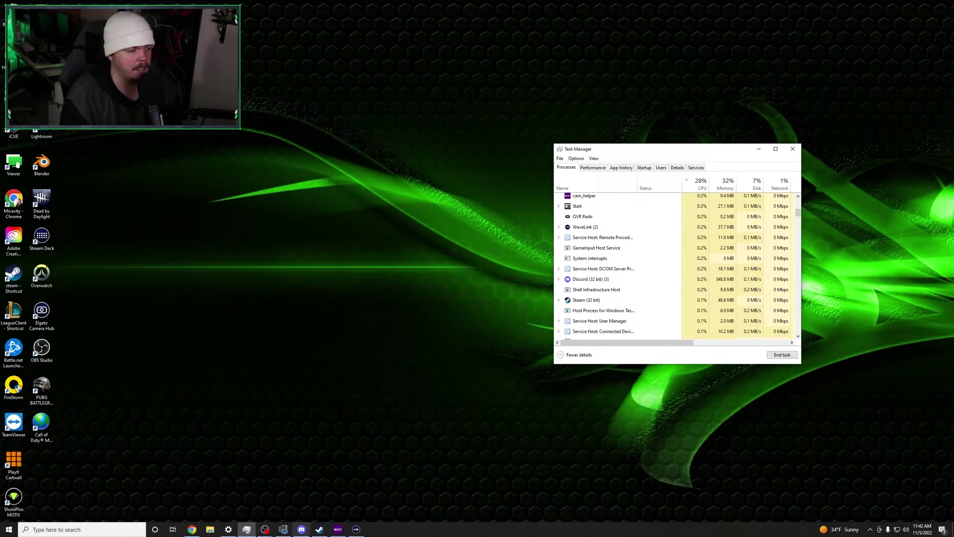
{"action": "key", "text": "alt+Tab"}
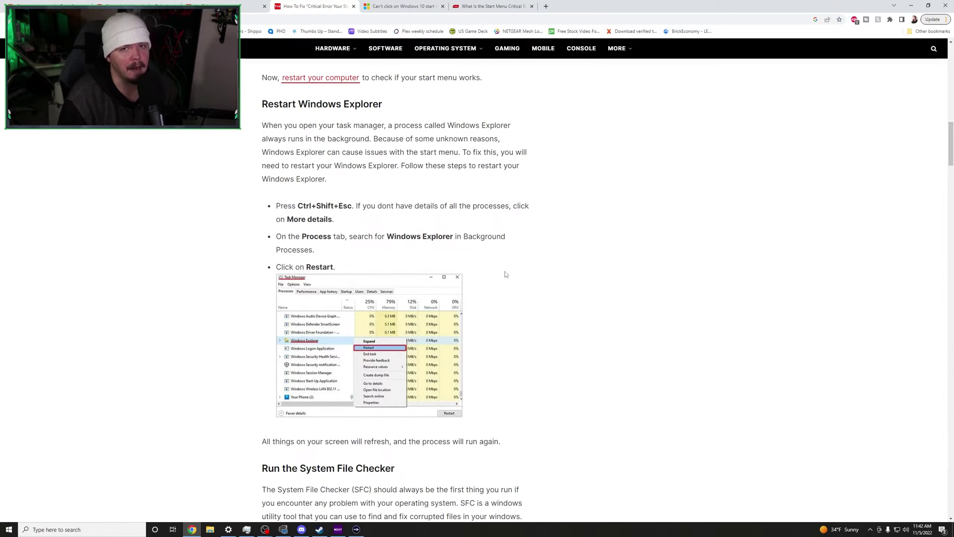
{"action": "scroll", "coordinate": [545, 282], "scroll_direction": "down", "scroll_amount": 7}
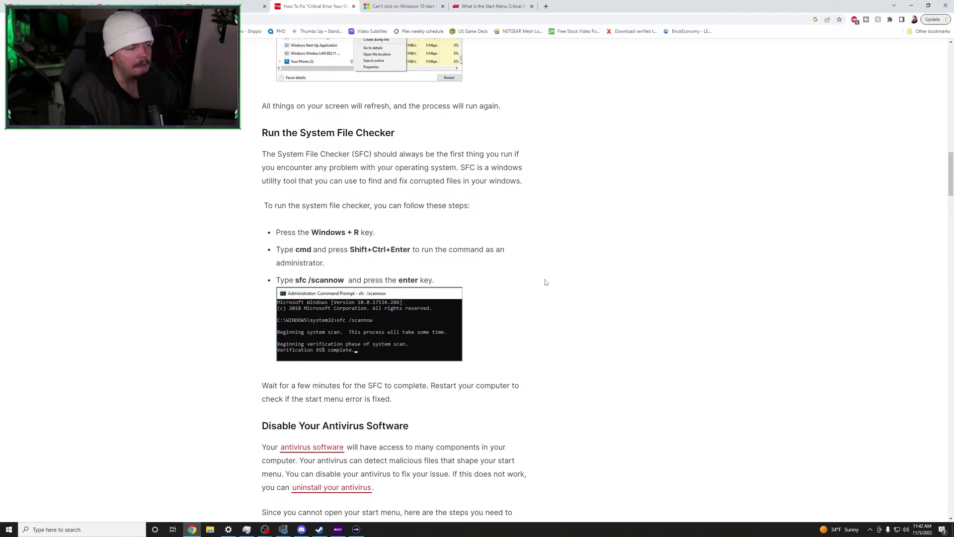
{"action": "left_click", "coordinate": [60, 530]}
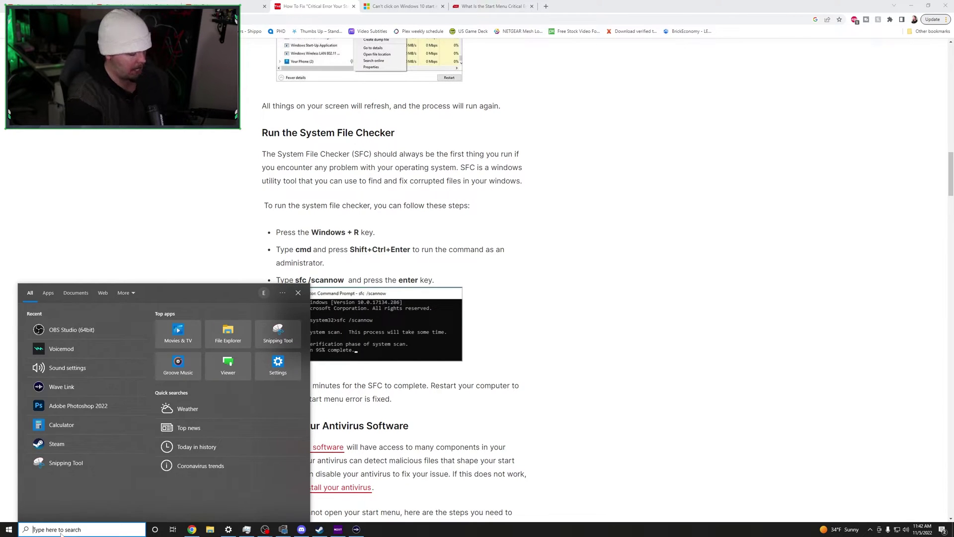
{"action": "type", "text": "cmd"}
{"action": "right_click", "coordinate": [56, 332]}
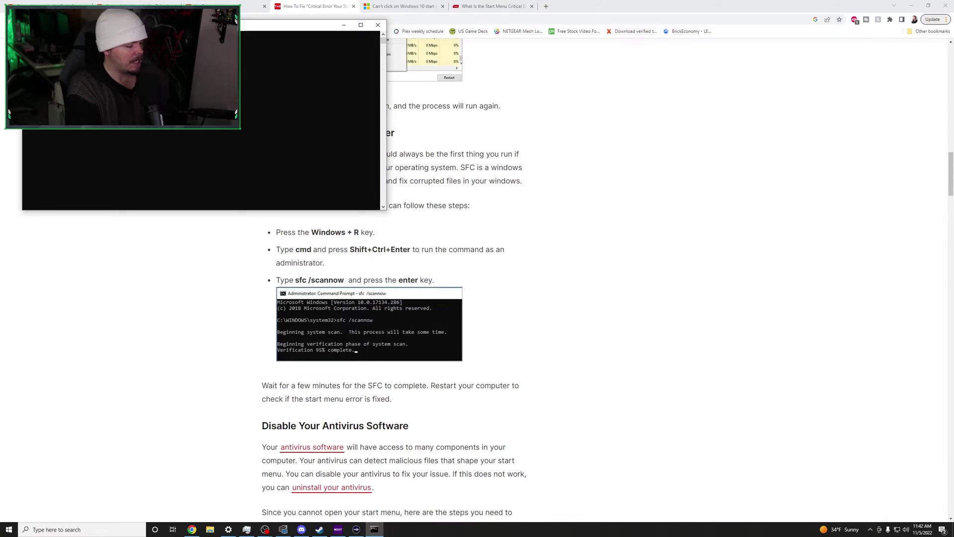
{"action": "scroll", "coordinate": [242, 225], "scroll_direction": "down", "scroll_amount": 5}
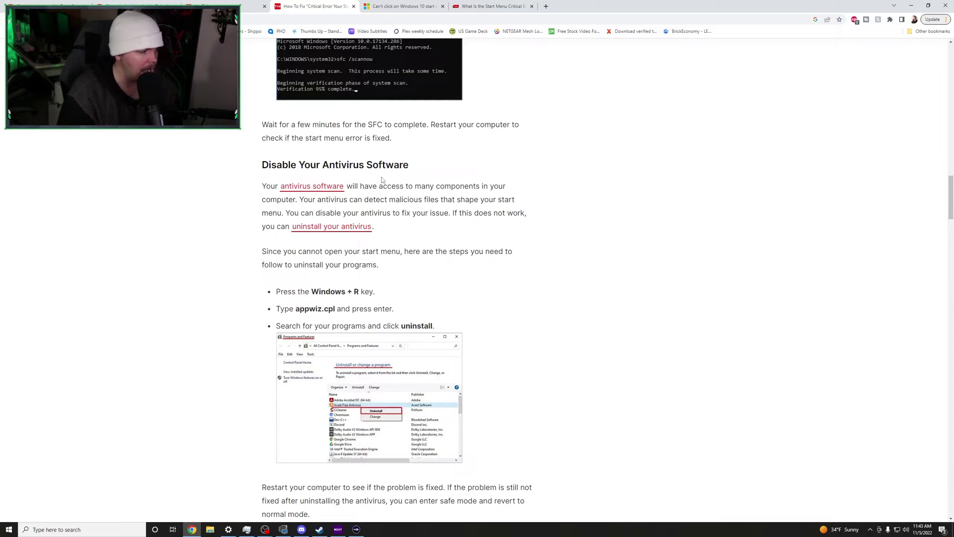
{"action": "scroll", "coordinate": [196, 246], "scroll_direction": "down", "scroll_amount": 3}
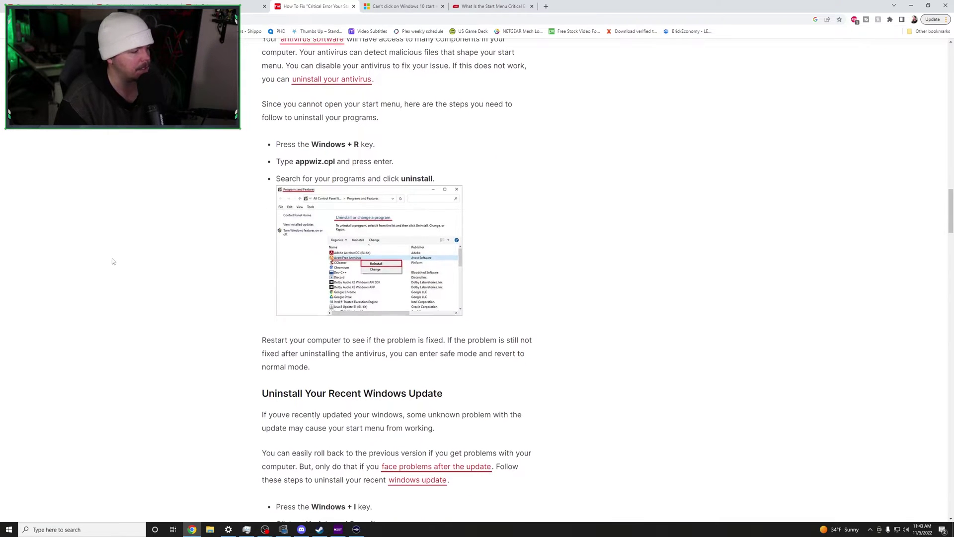
{"action": "scroll", "coordinate": [115, 248], "scroll_direction": "down", "scroll_amount": 5}
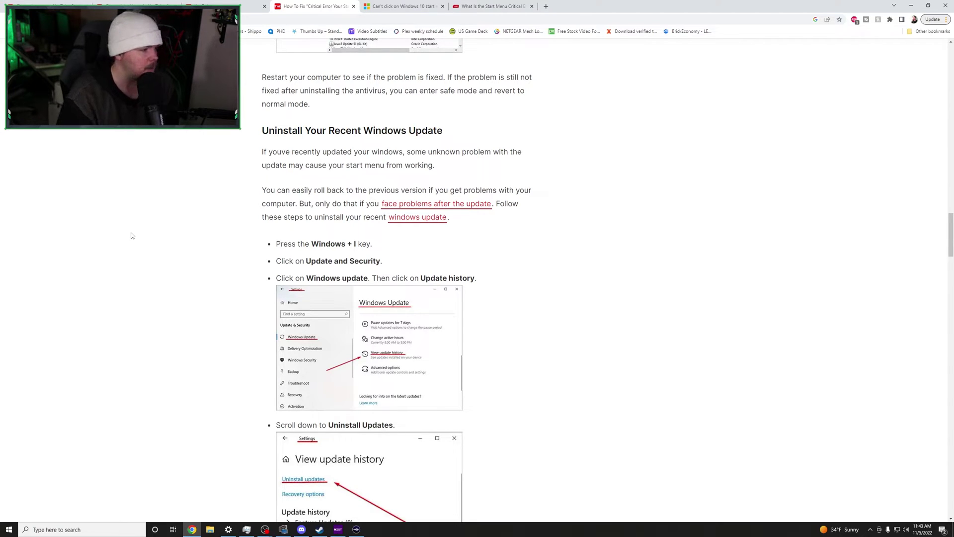
{"action": "left_click", "coordinate": [97, 530]}
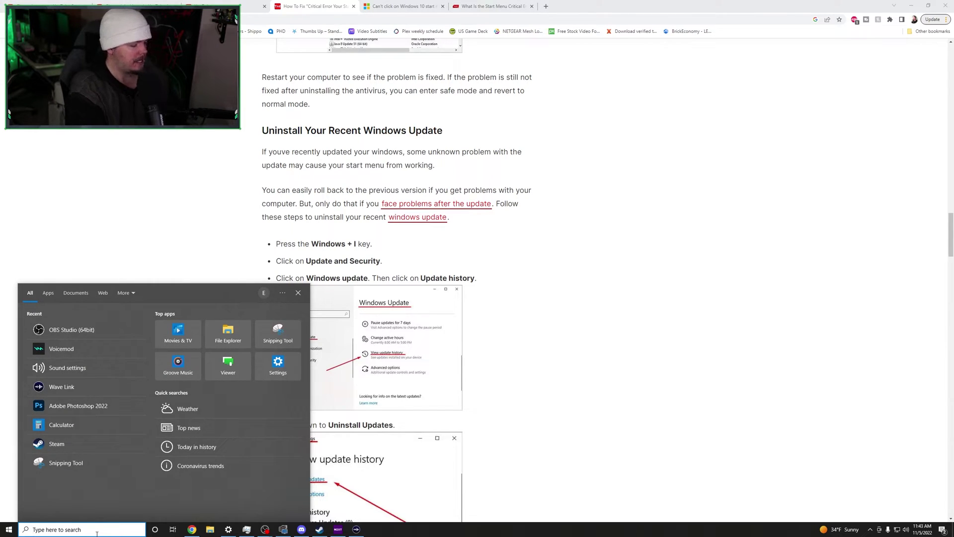
Step: In Settings, go to Update & Security > Windows Update and view the update history
{"action": "type", "text": "see"}
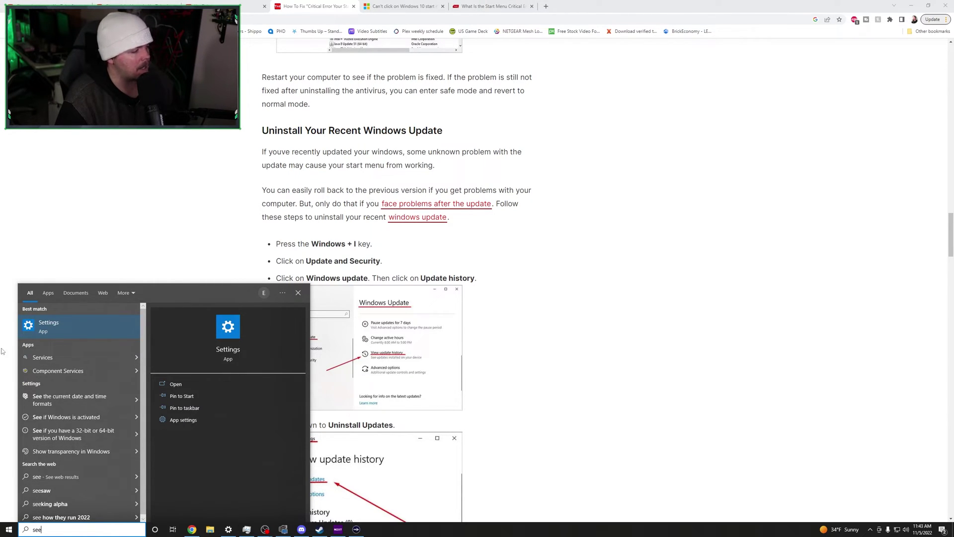
{"action": "left_click", "coordinate": [9, 332]}
{"action": "right_click", "coordinate": [9, 528]}
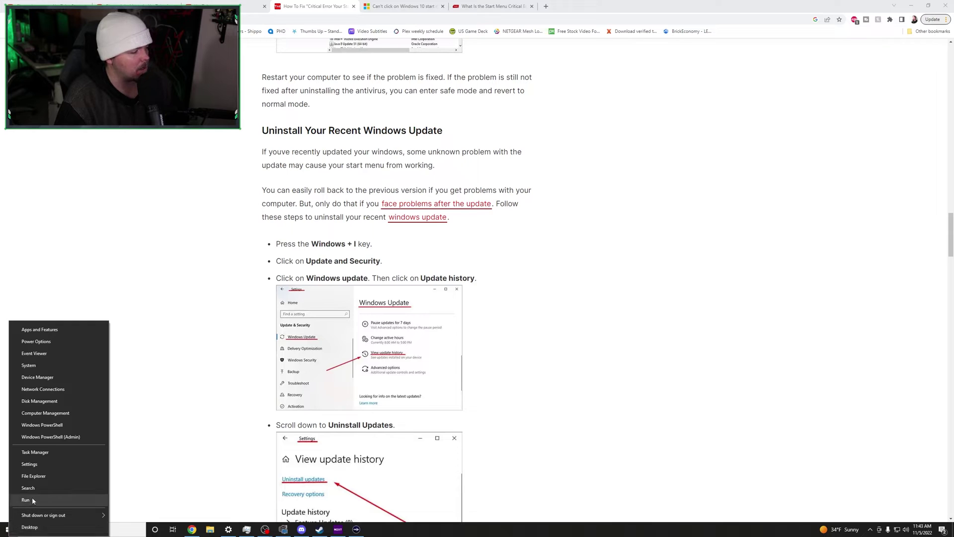
{"action": "left_click", "coordinate": [29, 464]}
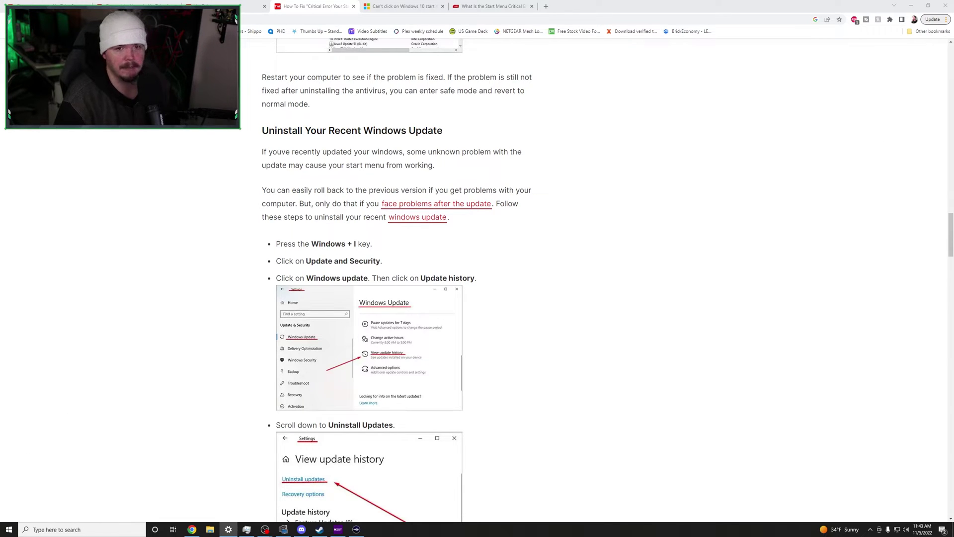
{"action": "left_click", "coordinate": [406, 90]}
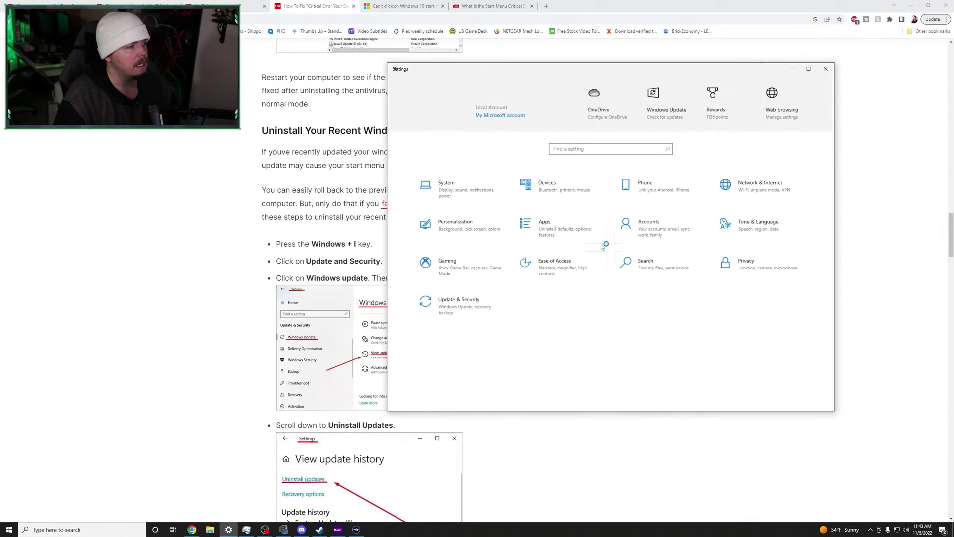
{"action": "left_click", "coordinate": [440, 306]}
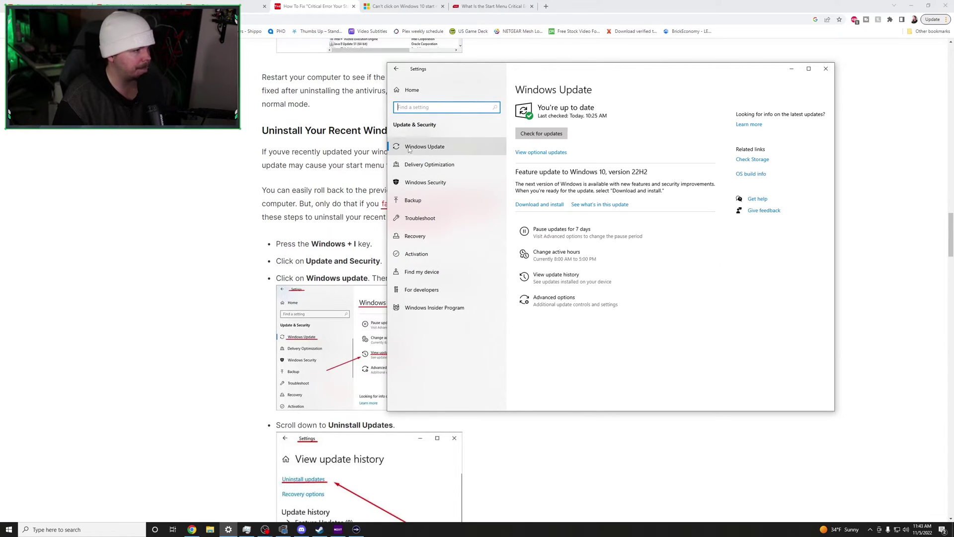
{"action": "left_click", "coordinate": [568, 275]}
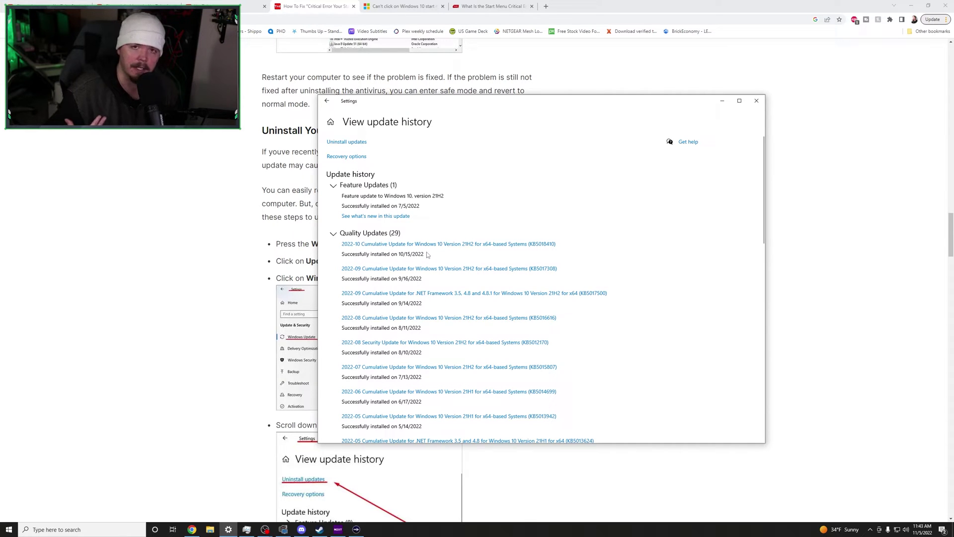
Step: Inspect the installed updates list at KB5018329, then close it and the update history window
{"action": "left_click", "coordinate": [354, 142]}
{"action": "left_click_drag", "start_coordinate": [292, 283], "coordinate": [515, 151]}
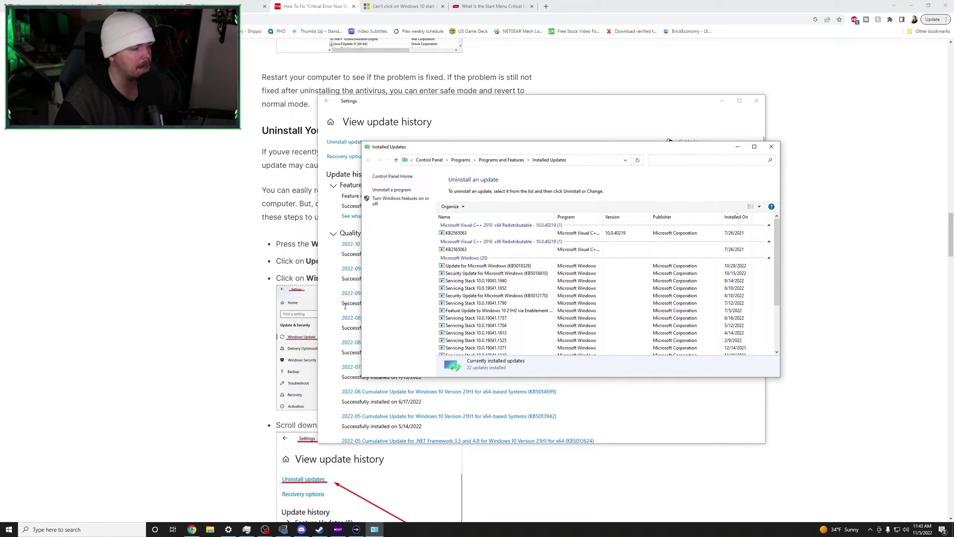
{"action": "left_click", "coordinate": [477, 266]}
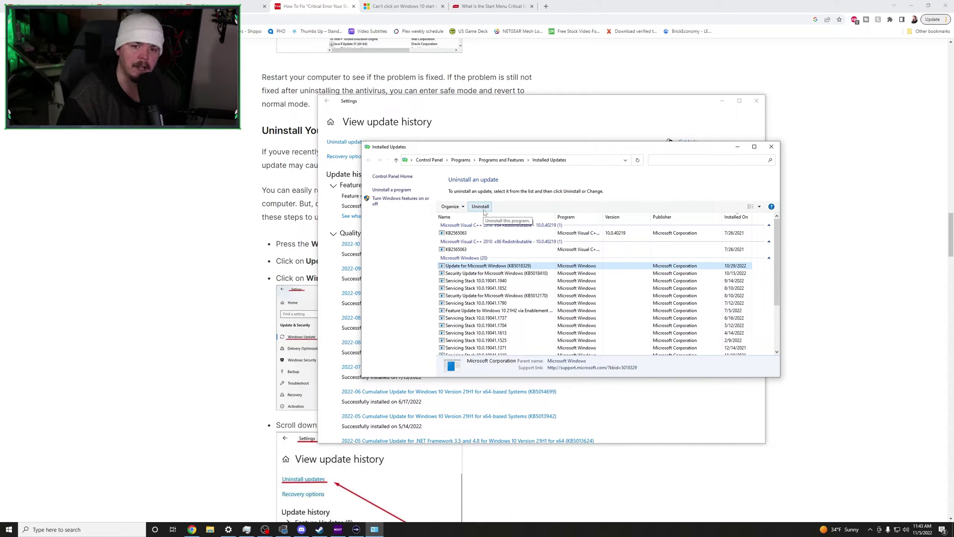
{"action": "left_click", "coordinate": [771, 146]}
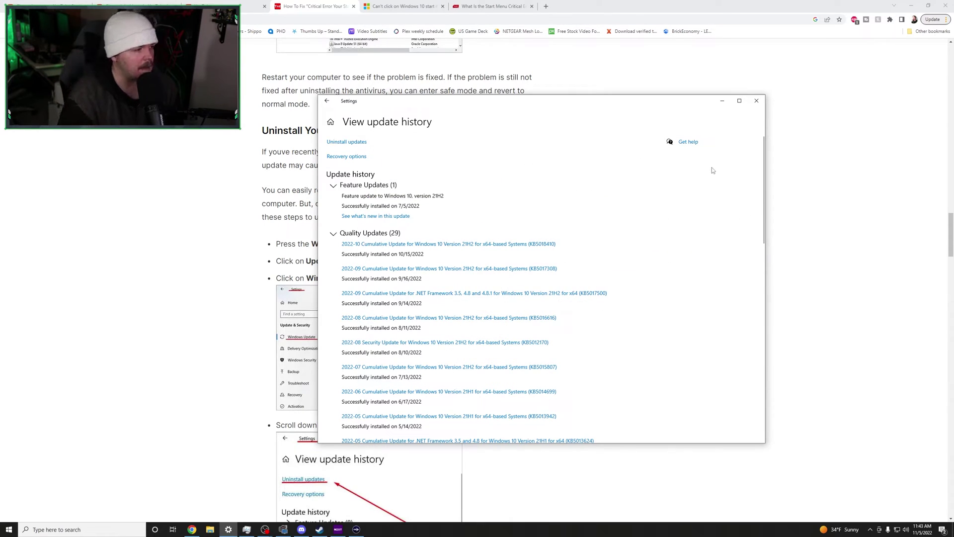
{"action": "left_click", "coordinate": [763, 105]}
Step: Read down to the article's safe mode and msconfig steps, then launch Task Manager
{"action": "scroll", "coordinate": [271, 258], "scroll_direction": "down", "scroll_amount": 3}
{"action": "scroll", "coordinate": [169, 281], "scroll_direction": "down", "scroll_amount": 9}
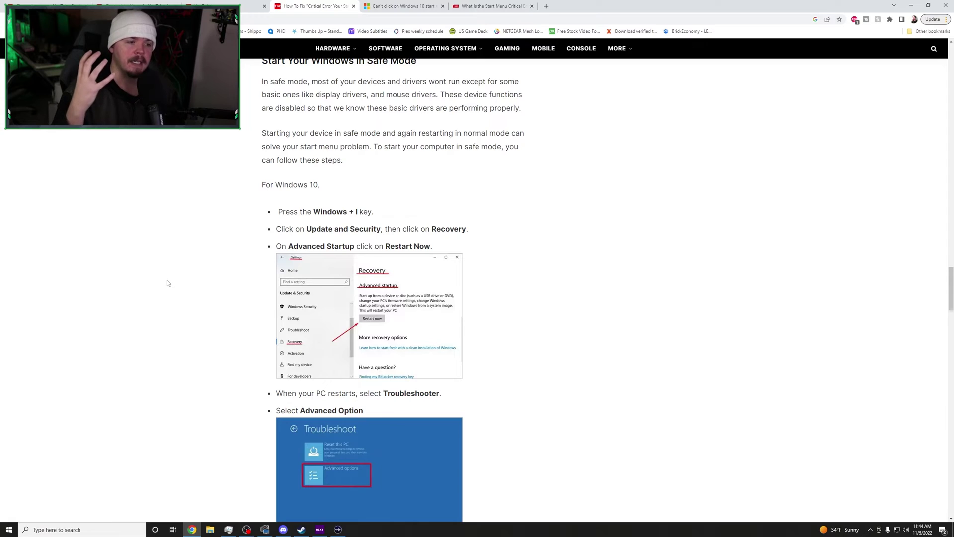
{"action": "scroll", "coordinate": [168, 283], "scroll_direction": "down", "scroll_amount": 10}
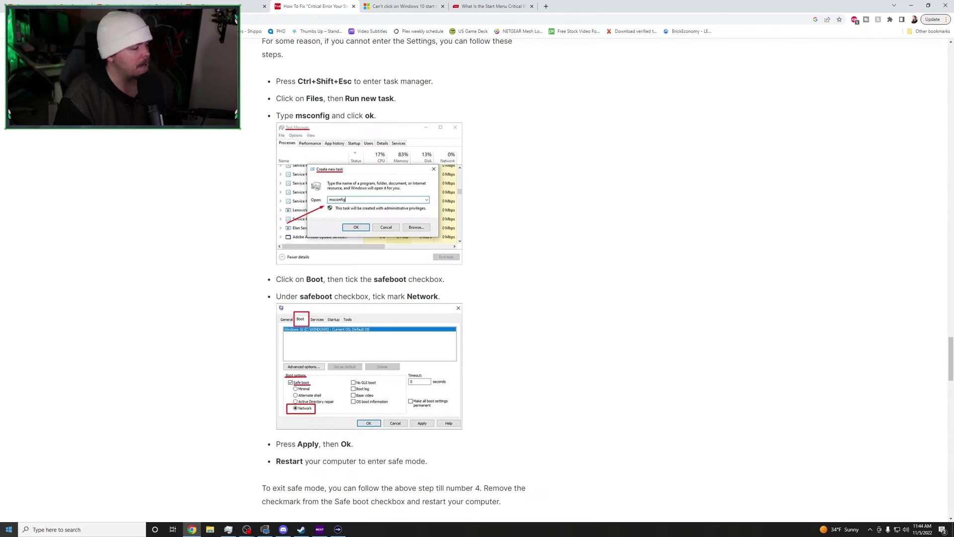
{"action": "right_click", "coordinate": [9, 529]}
{"action": "left_click", "coordinate": [35, 449]}
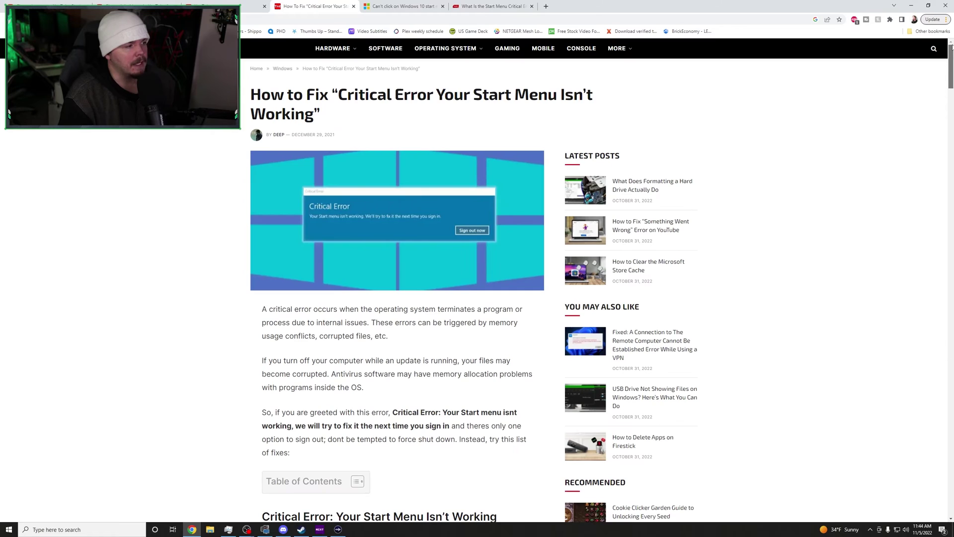
Step: Set up a Task Manager new task 'powershell' with administrative privileges ticked
{"action": "scroll", "coordinate": [322, 275], "scroll_direction": "down", "scroll_amount": 15}
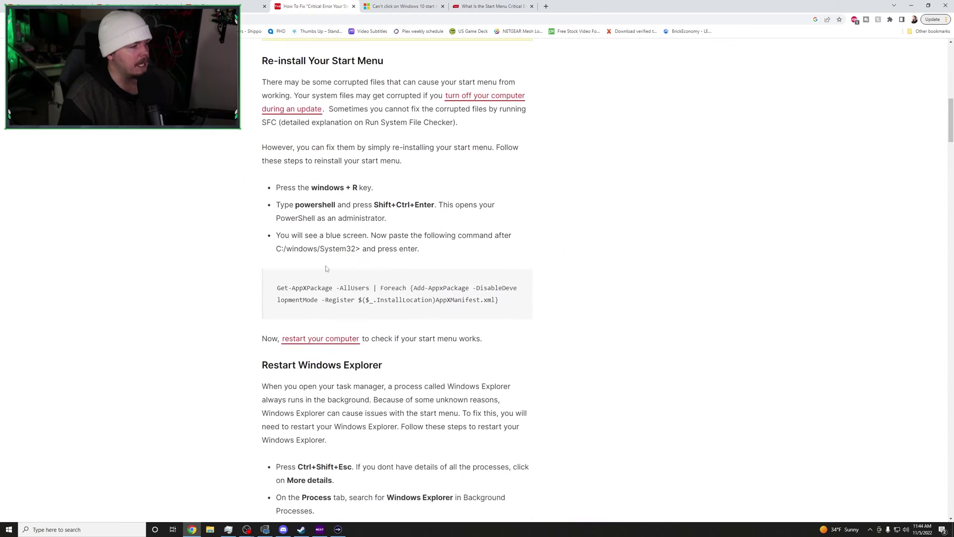
{"action": "scroll", "coordinate": [322, 276], "scroll_direction": "down", "scroll_amount": 1}
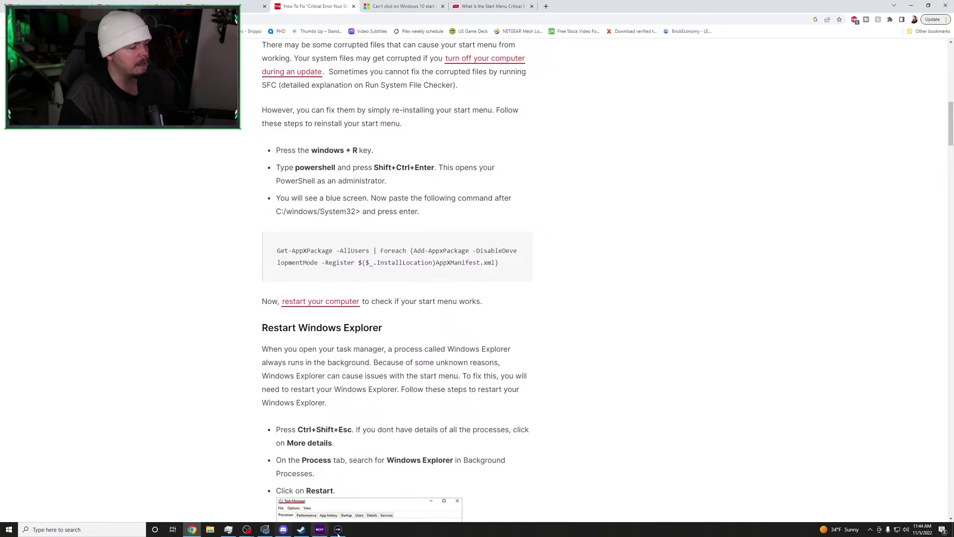
{"action": "mouse_move", "coordinate": [284, 535]}
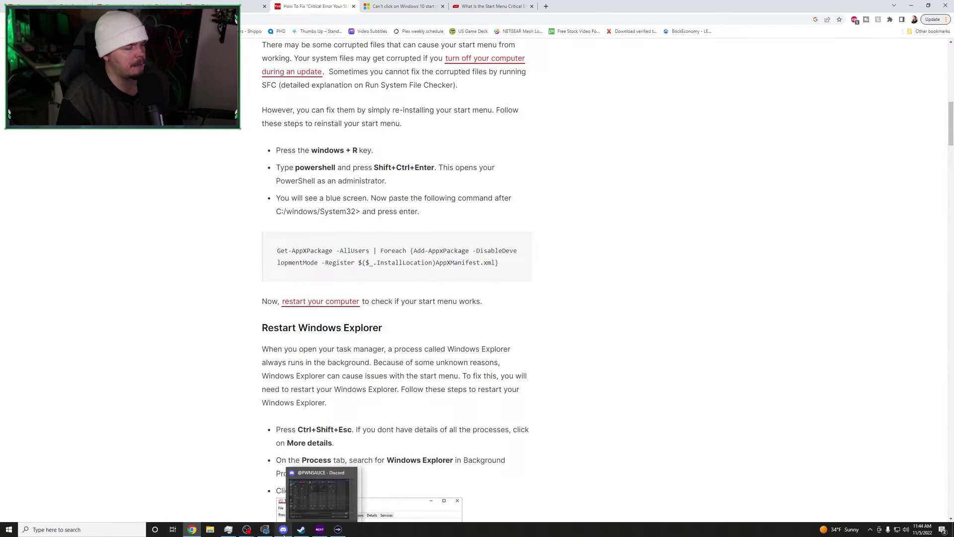
{"action": "left_click", "coordinate": [228, 529]}
{"action": "left_click", "coordinate": [560, 158]}
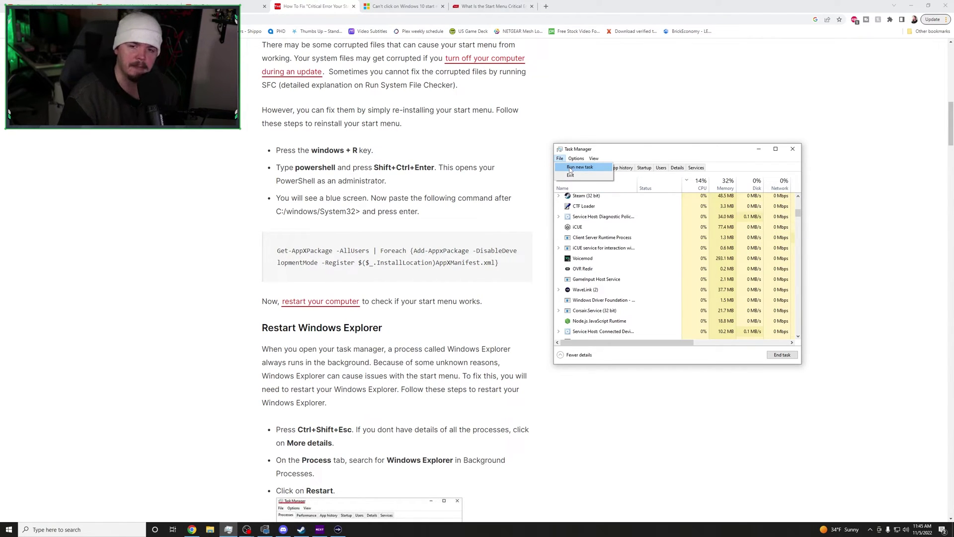
{"action": "left_click", "coordinate": [576, 168]}
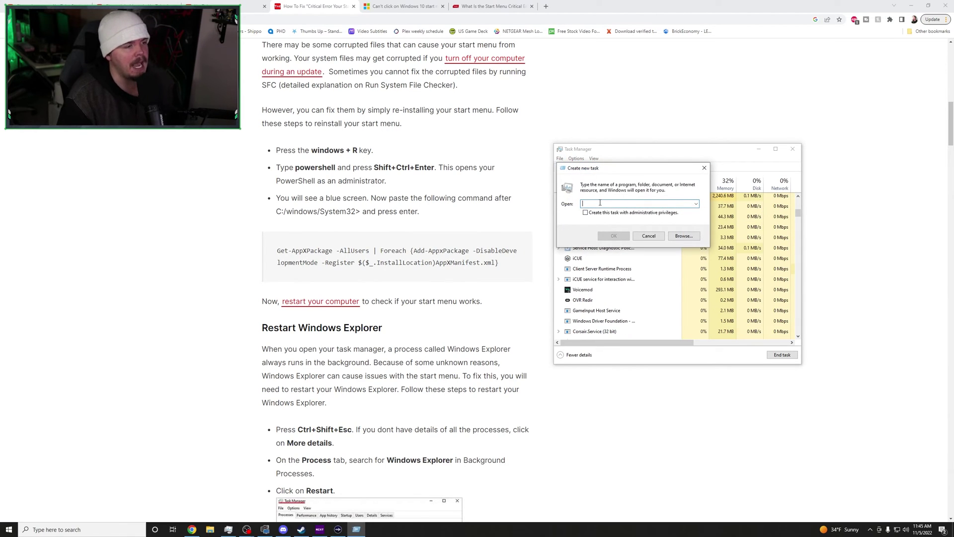
{"action": "type", "text": "powe"}
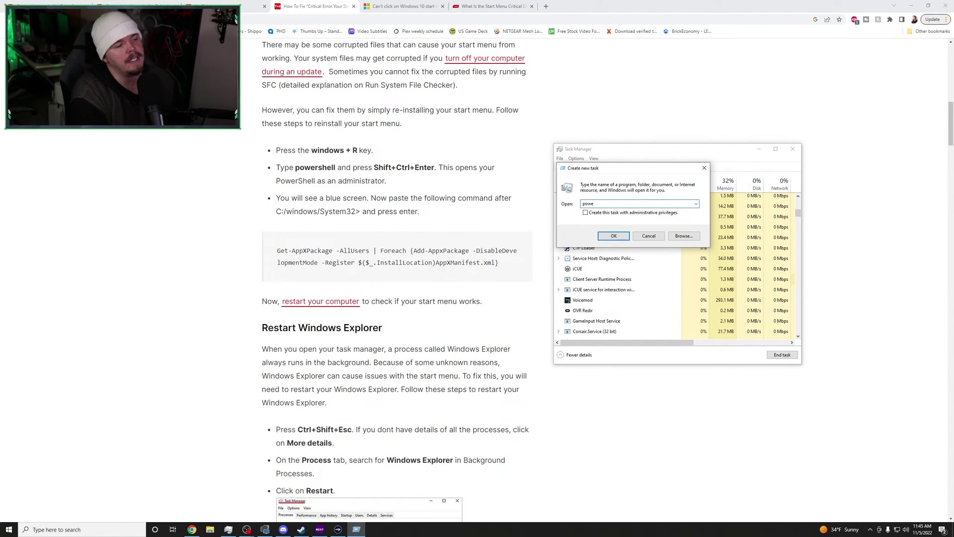
{"action": "type", "text": "rshell"}
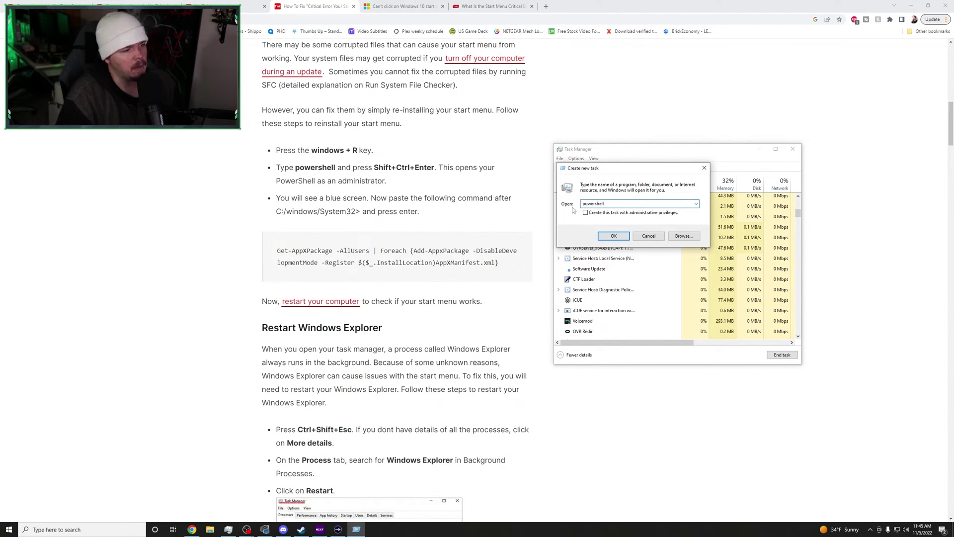
{"action": "left_click", "coordinate": [587, 214]}
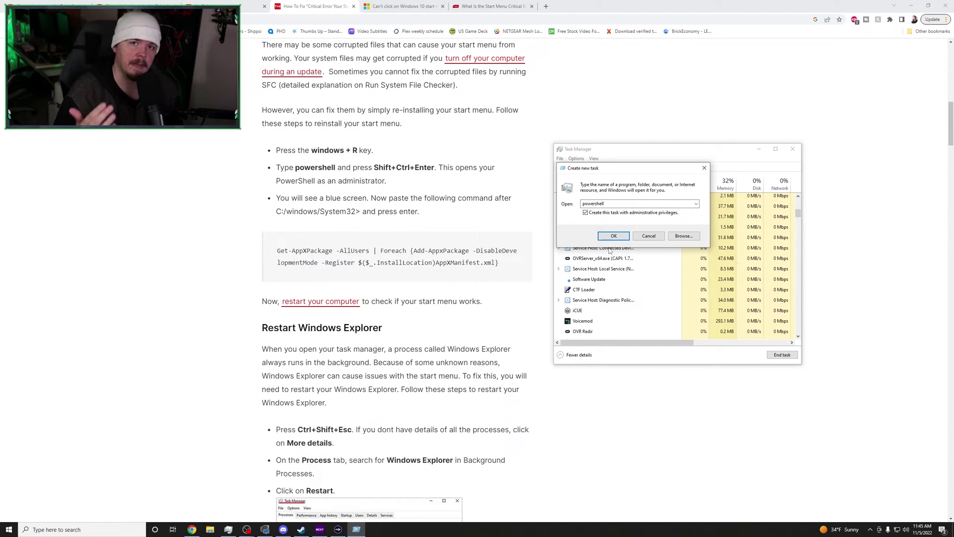
Step: Launch admin PowerShell and paste the article's Get-AppXPackage -AllUsers re-register command at the prompt
{"action": "left_click", "coordinate": [614, 235]}
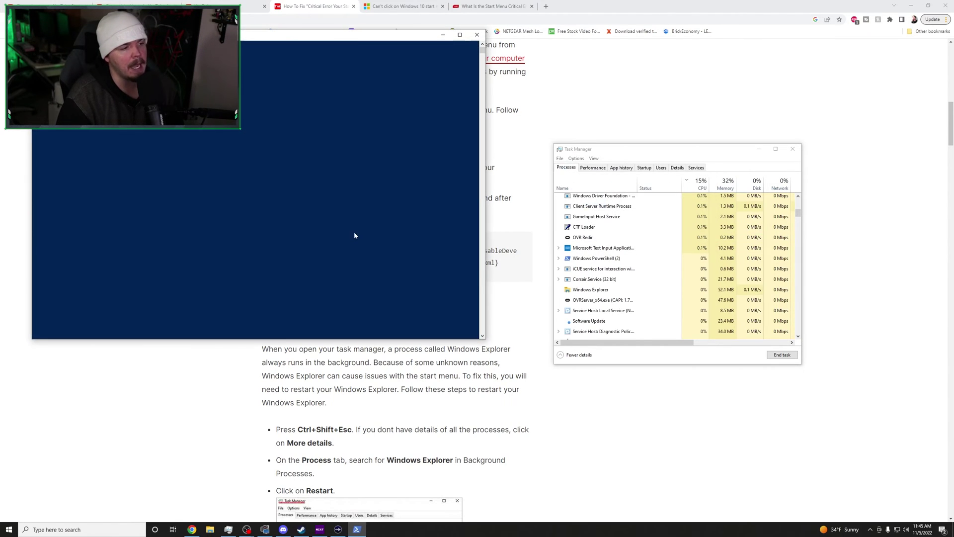
{"action": "left_click_drag", "start_coordinate": [165, 39], "coordinate": [631, 135]}
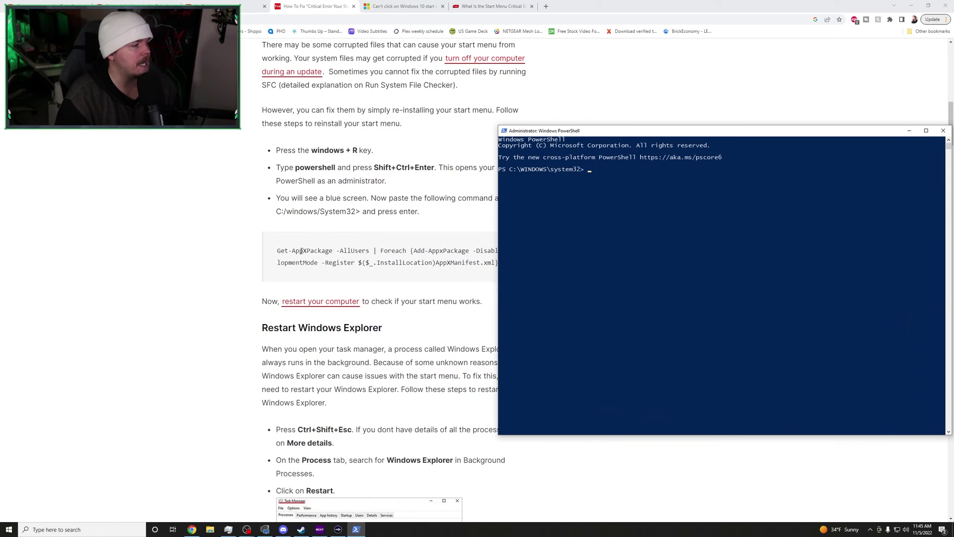
{"action": "left_click_drag", "start_coordinate": [279, 251], "coordinate": [499, 263]}
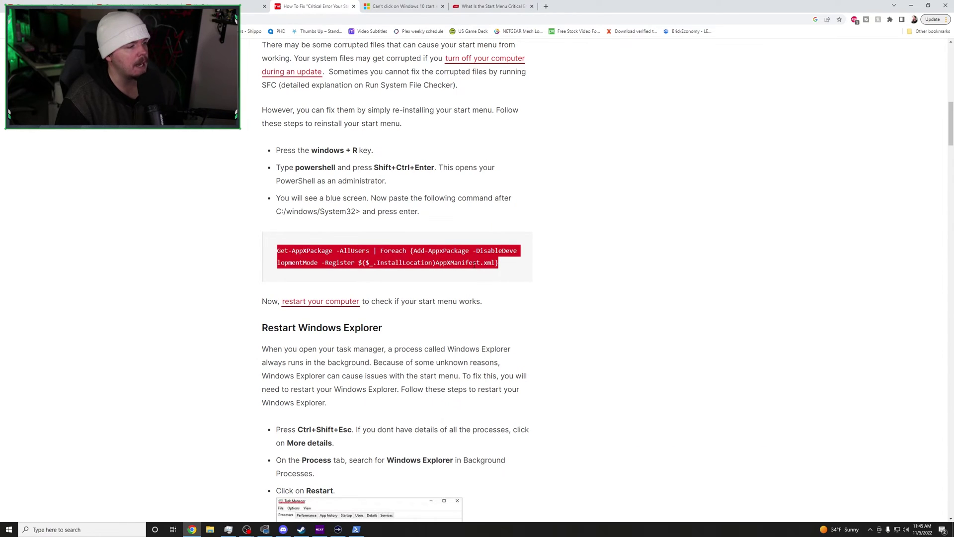
{"action": "key", "text": "ctrl+c"}
{"action": "key", "text": "alt+Tab"}
{"action": "right_click", "coordinate": [590, 170]}
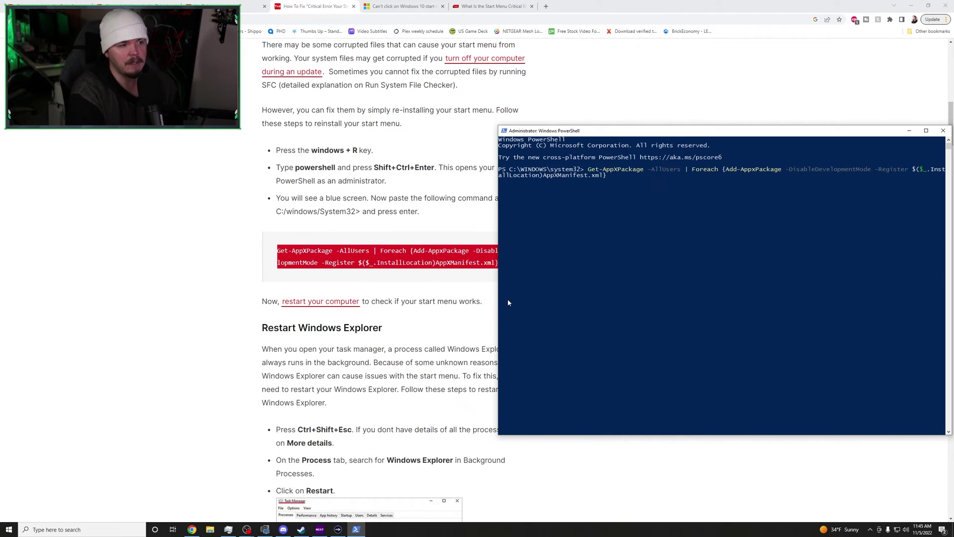
{"action": "left_click_drag", "start_coordinate": [620, 126], "coordinate": [390, 131]}
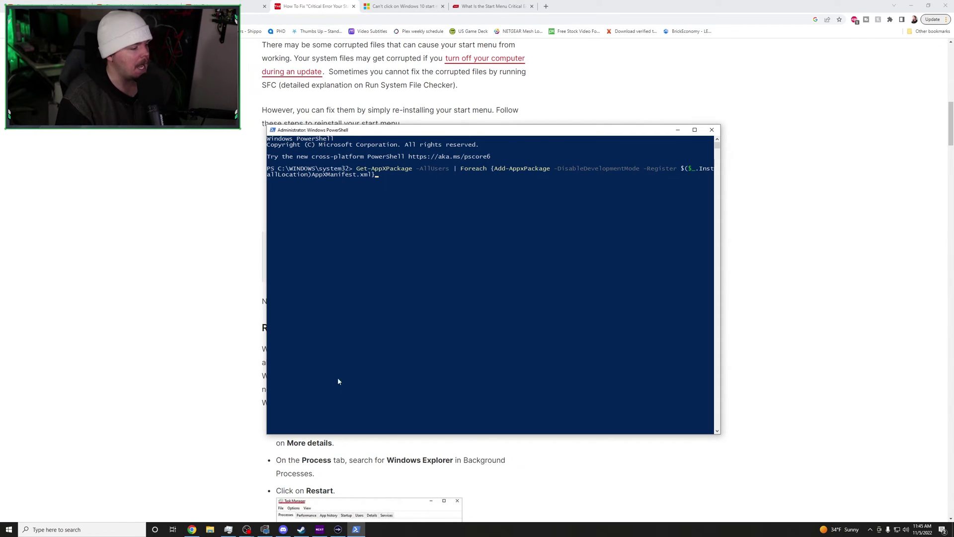
Step: Restart Windows Explorer from Task Manager and test that the Start menu opens
{"action": "left_click", "coordinate": [228, 529]}
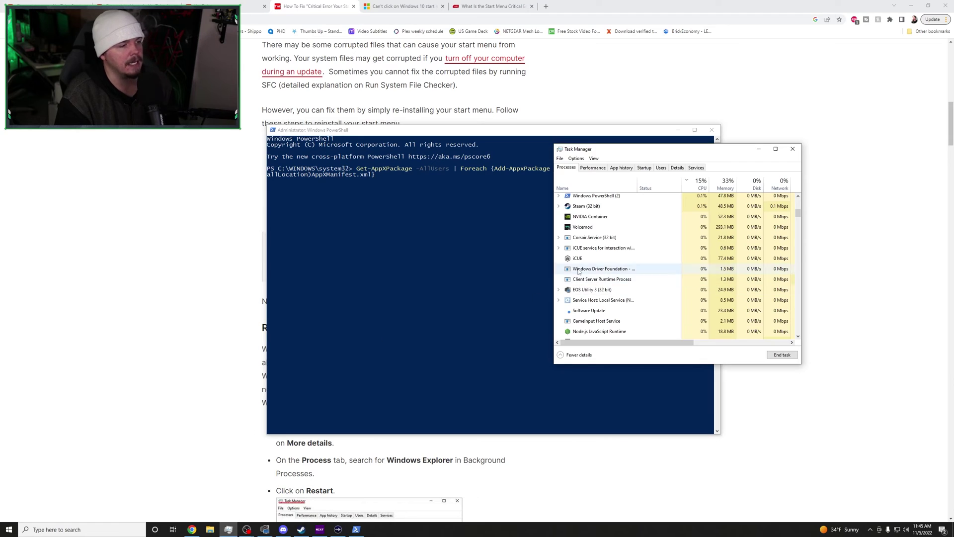
{"action": "scroll", "coordinate": [630, 267], "scroll_direction": "down", "scroll_amount": 2}
{"action": "scroll", "coordinate": [631, 267], "scroll_direction": "up", "scroll_amount": 5}
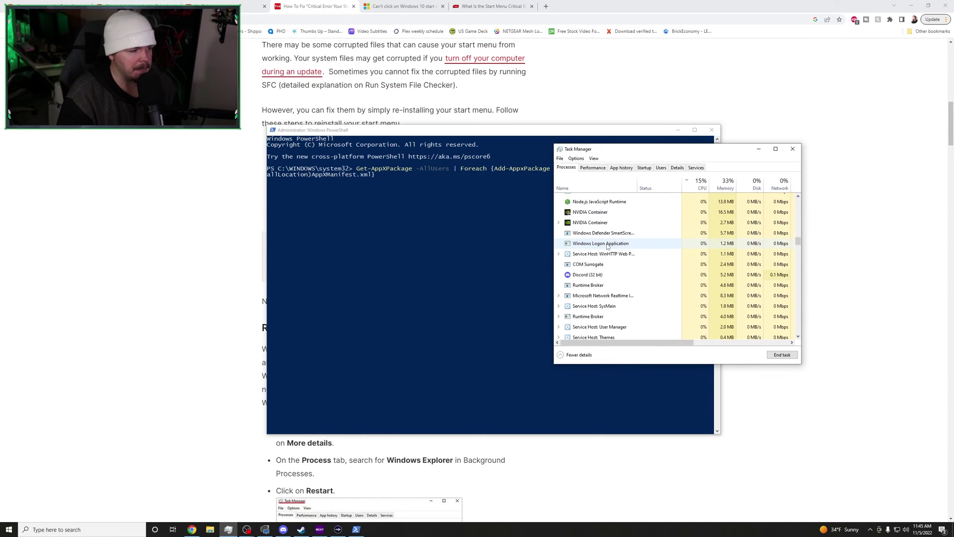
{"action": "left_click", "coordinate": [751, 246]}
{"action": "scroll", "coordinate": [751, 246], "scroll_direction": "up", "scroll_amount": 1}
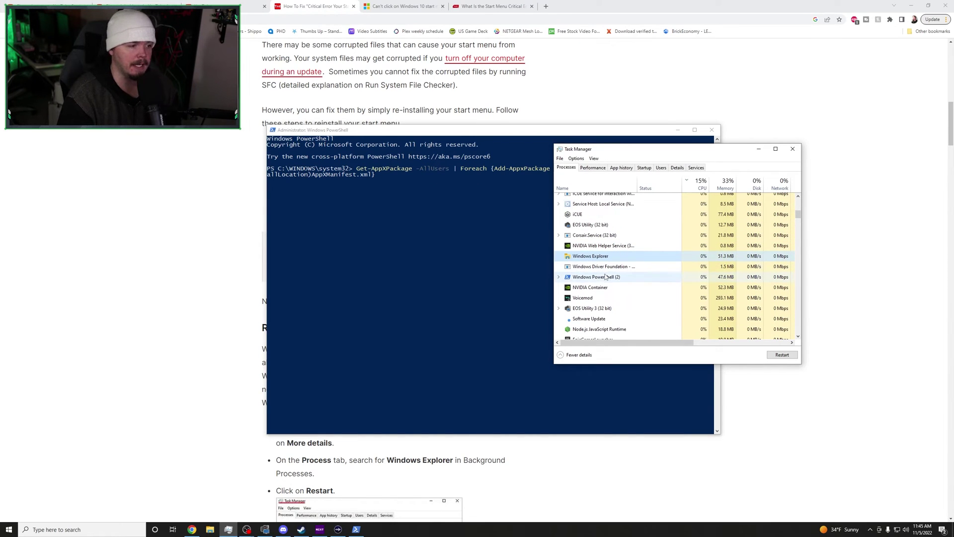
{"action": "left_click", "coordinate": [779, 355]}
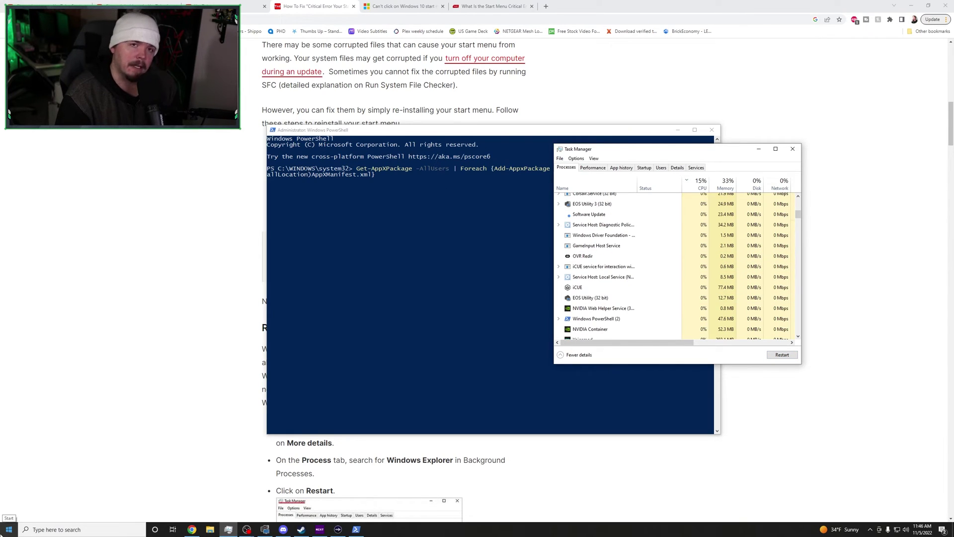
{"action": "left_click", "coordinate": [9, 528]}
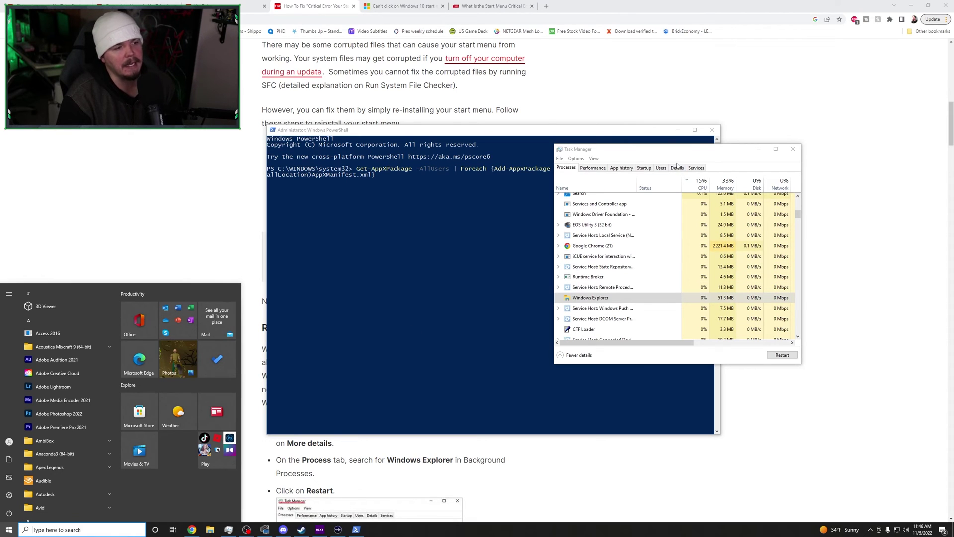
Step: Arrange Task Manager and PowerShell side by side, reselecting Windows Explorer
{"action": "left_click_drag", "start_coordinate": [676, 149], "coordinate": [832, 161]}
{"action": "left_click_drag", "start_coordinate": [548, 138], "coordinate": [424, 138]}
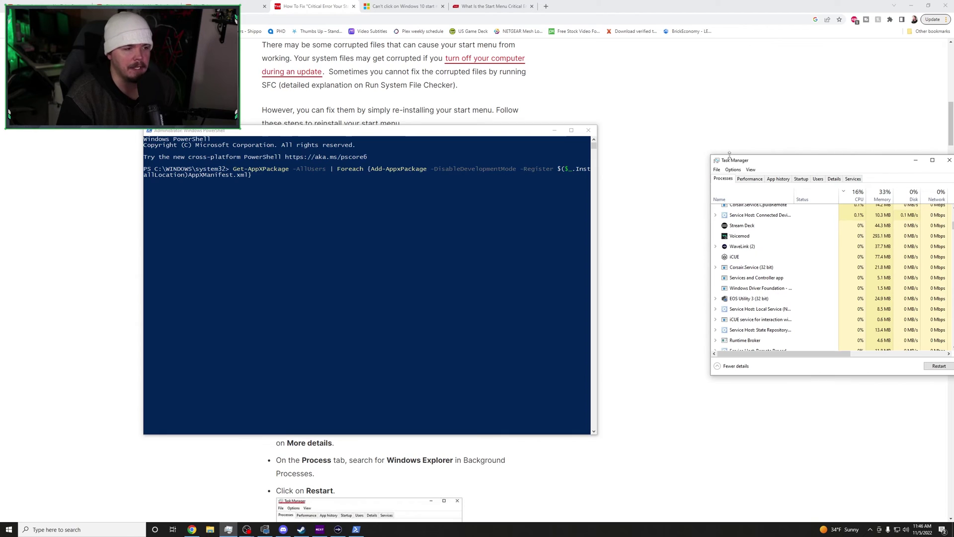
{"action": "left_click", "coordinate": [745, 236]}
{"action": "left_click_drag", "start_coordinate": [885, 160], "coordinate": [808, 137]}
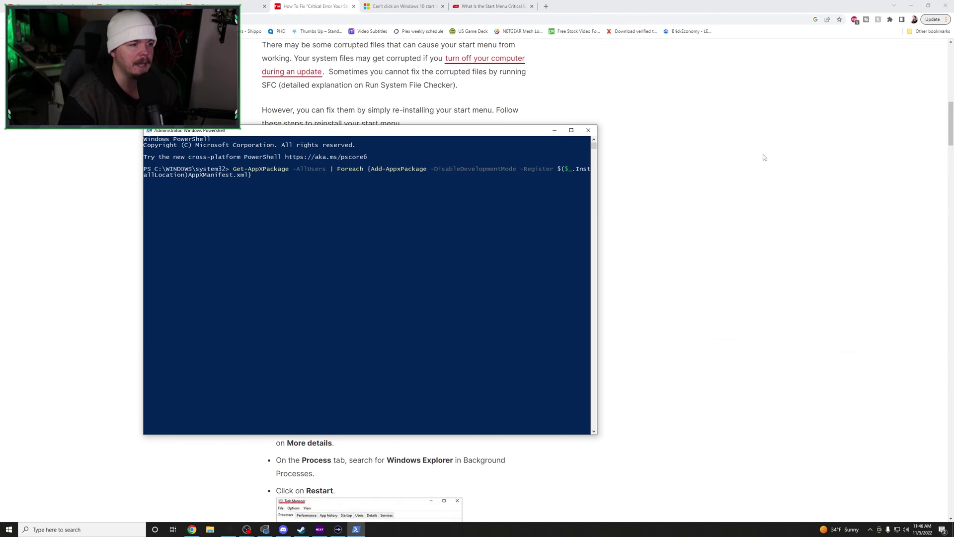
Step: Close Task Manager and scroll the Chrome article to the SFC and antivirus sections
{"action": "left_click", "coordinate": [873, 137]}
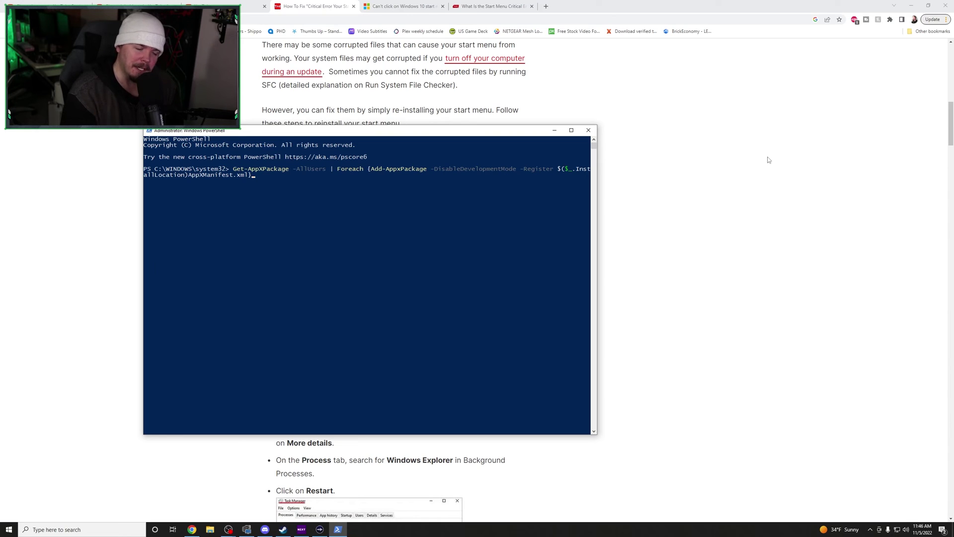
{"action": "left_click", "coordinate": [748, 144]}
{"action": "scroll", "coordinate": [448, 275], "scroll_direction": "down", "scroll_amount": 7}
{"action": "scroll", "coordinate": [85, 284], "scroll_direction": "down", "scroll_amount": 7}
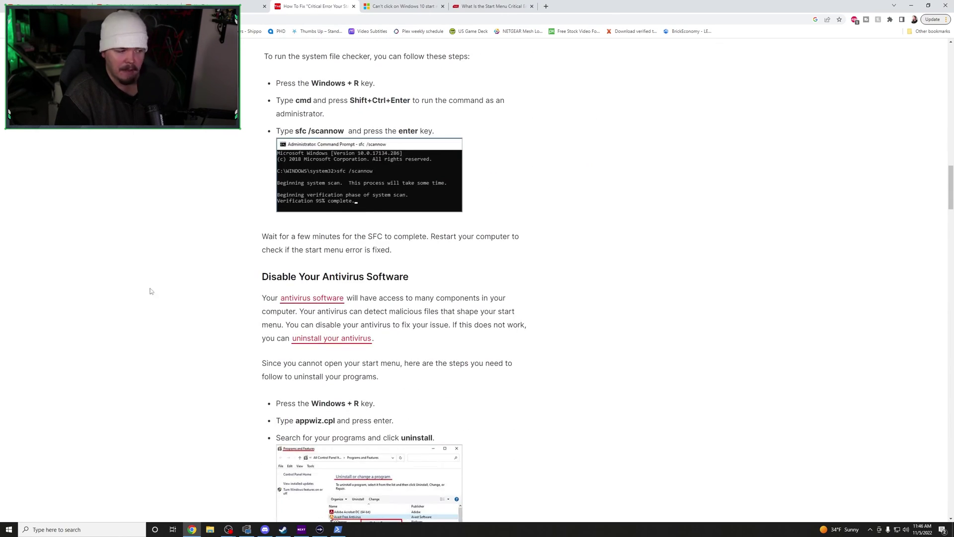